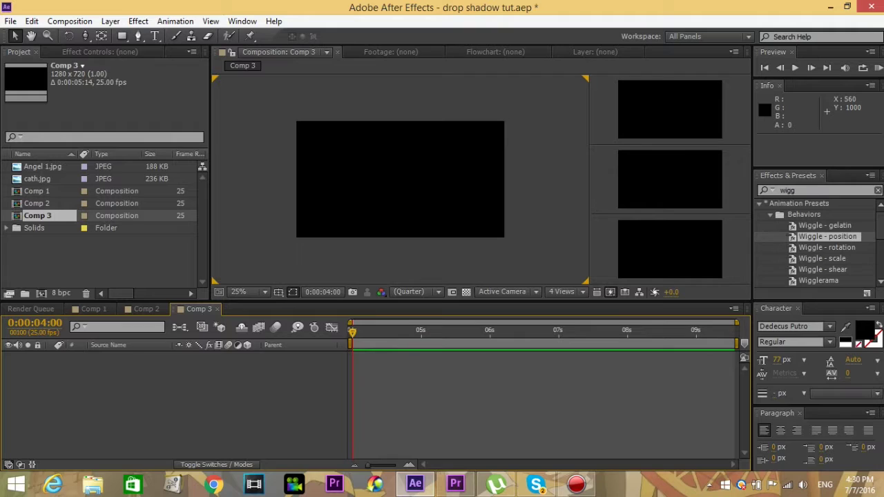
Preview cath.jpg in the Project panel, then select Angel 1.jpg as the source image
left_click(39, 178)
left_click(43, 167)
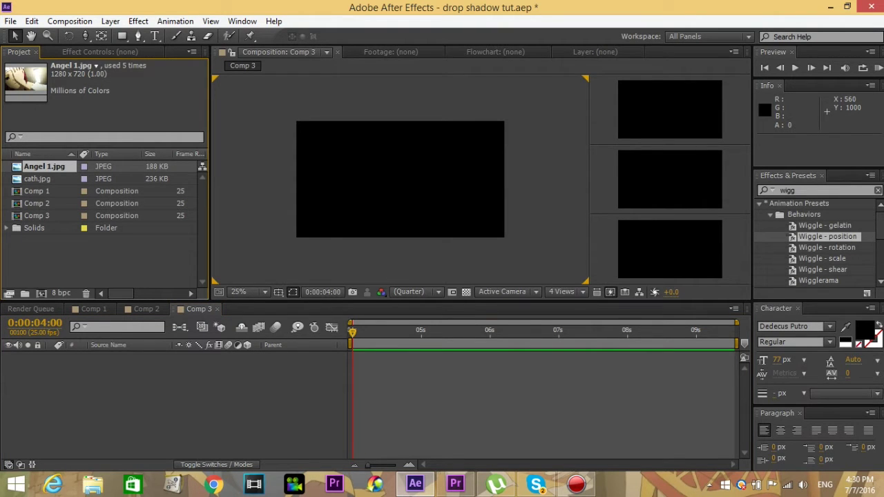
Add Angel 1.jpg to Comp 3, duplicate it into five layers, and make all of them 3D
left_click_drag(43, 167, 113, 384)
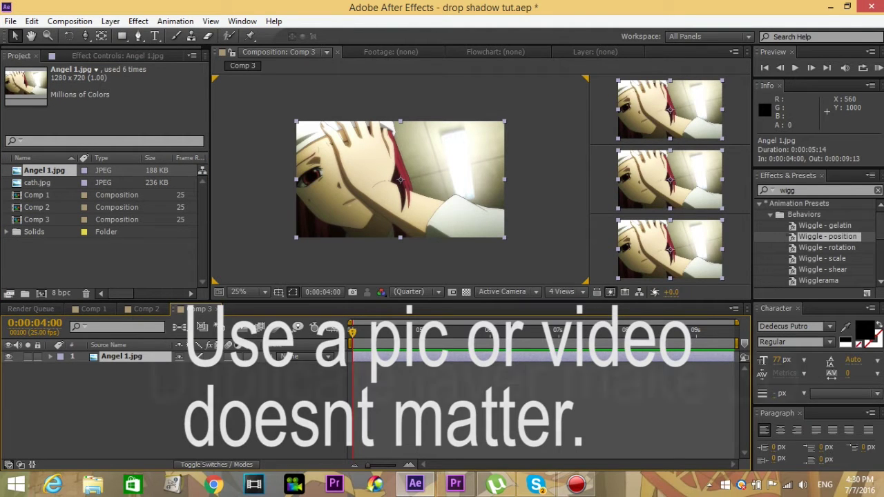
key("ctrl+d")
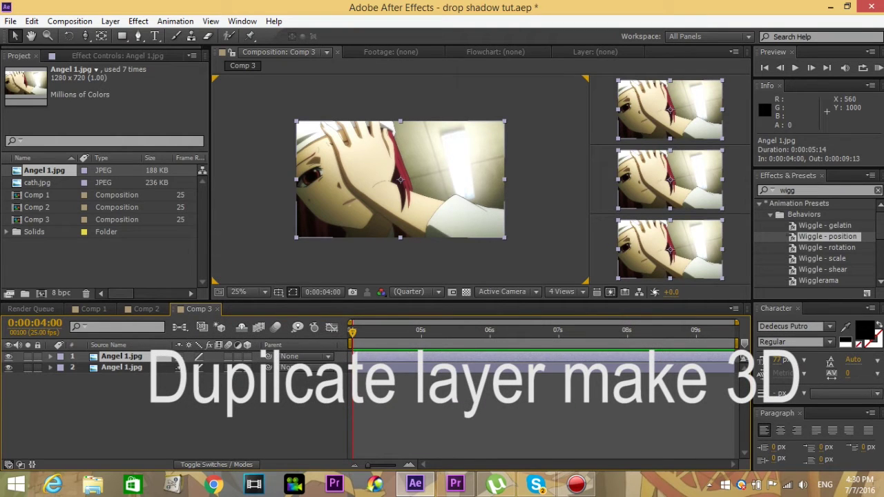
key("ctrl+d")
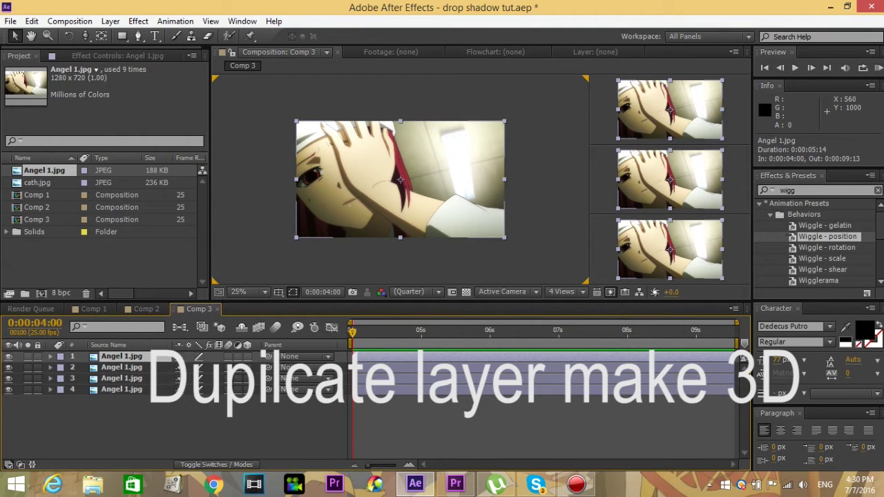
key("ctrl+d")
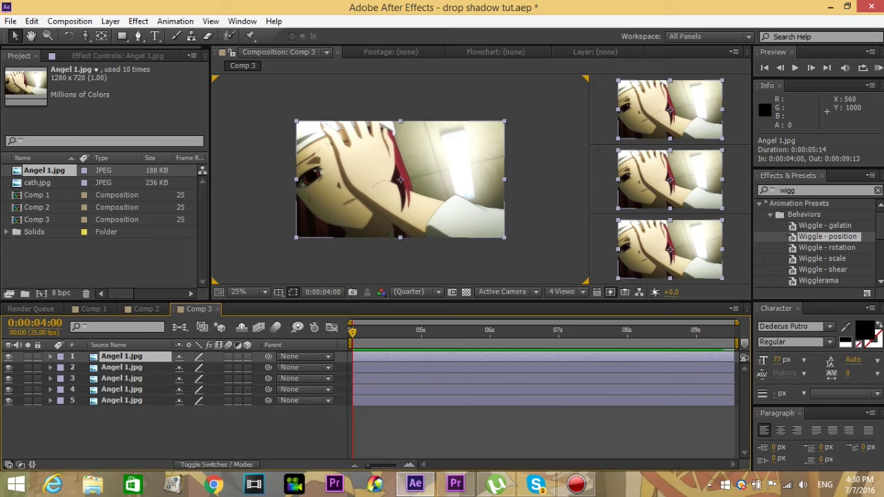
left_click_drag(247, 356, 248, 390)
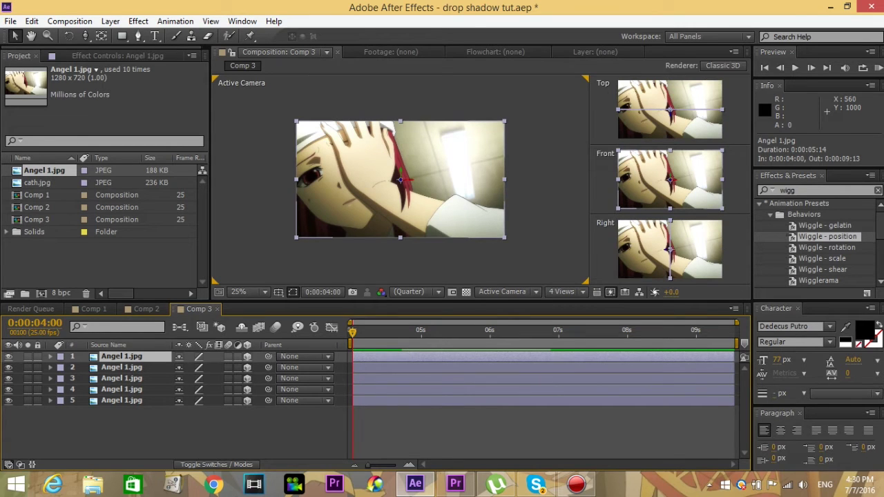
key("F2")
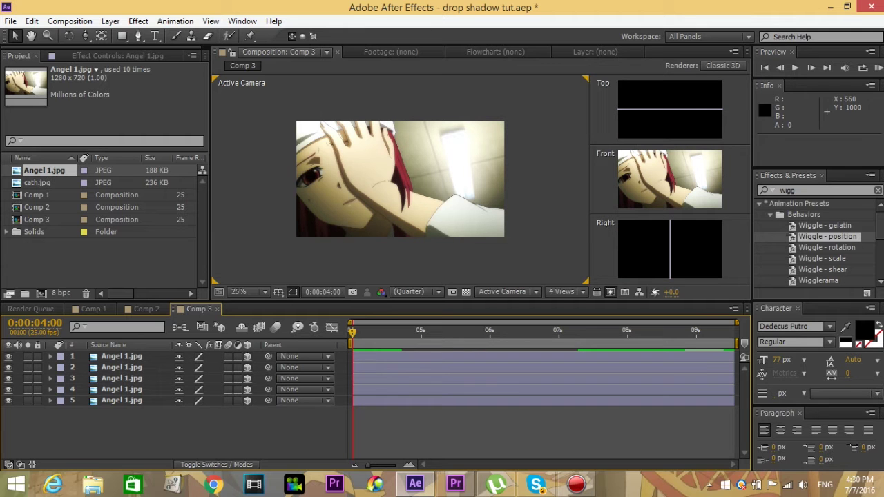
Hide layers 2–3 and draw a closed four-point shard mask on the top layer
left_click_drag(8, 368, 8, 378)
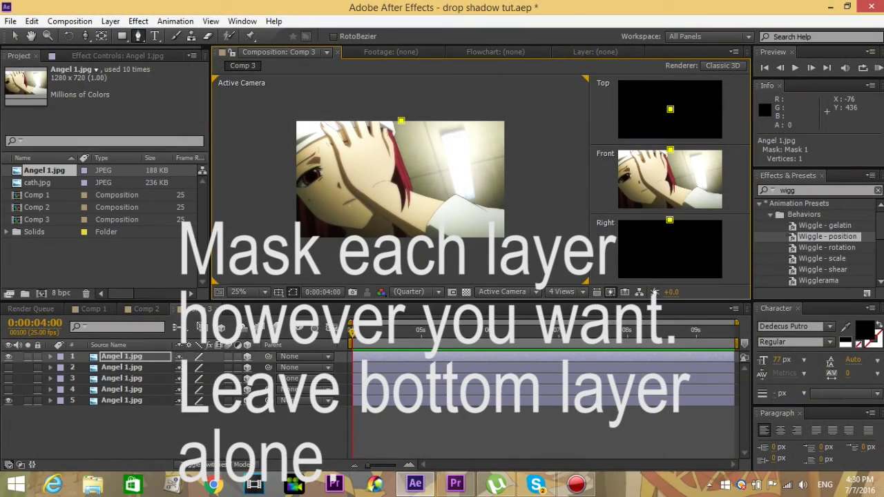
left_click(284, 191)
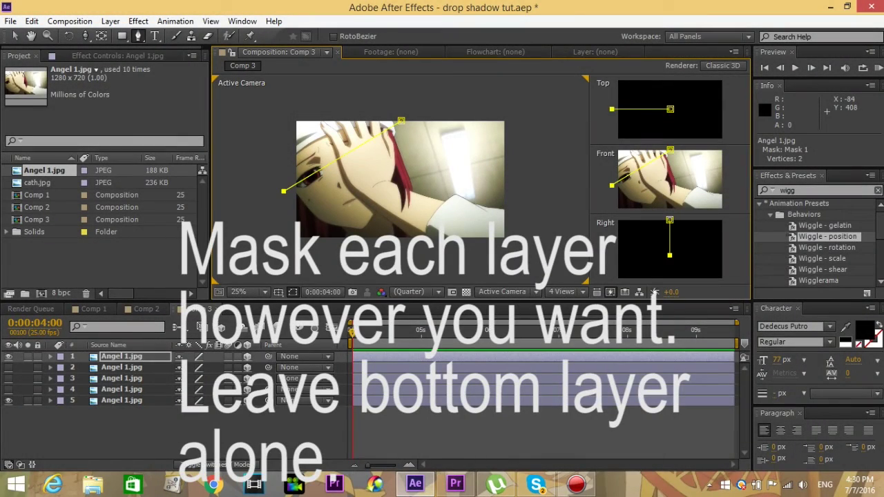
left_click_drag(284, 192, 284, 212)
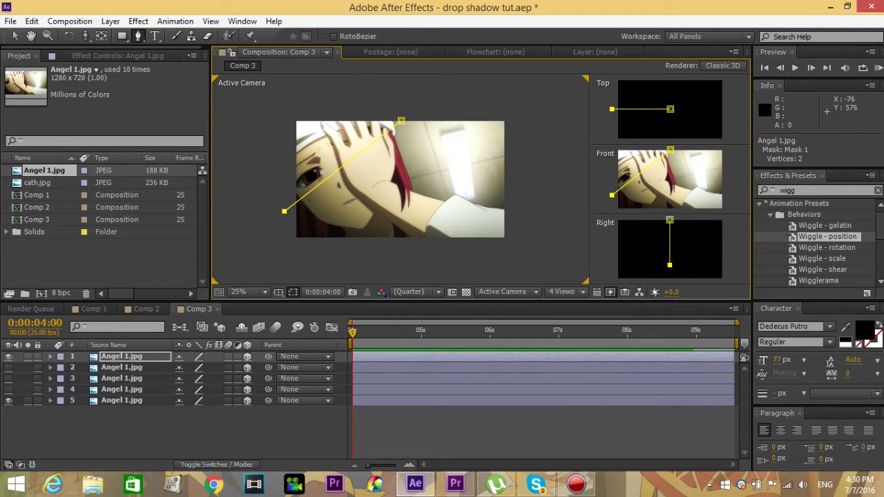
left_click(277, 100)
left_click(400, 99)
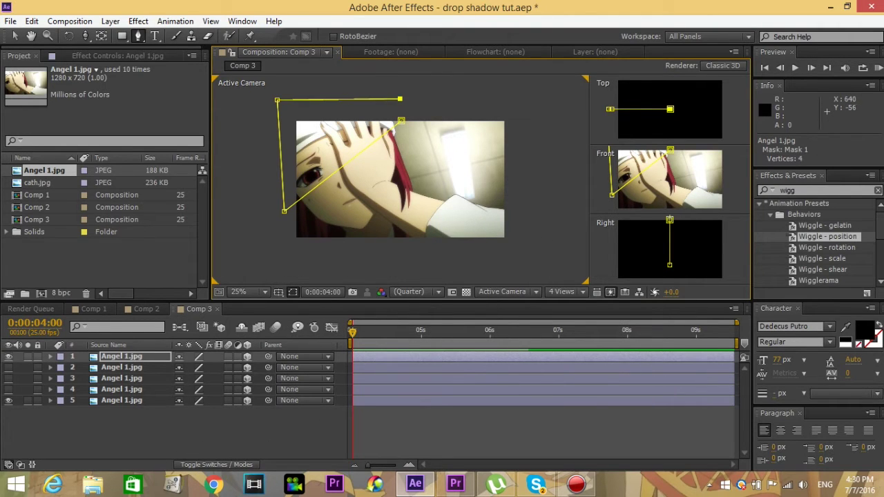
left_click(401, 120)
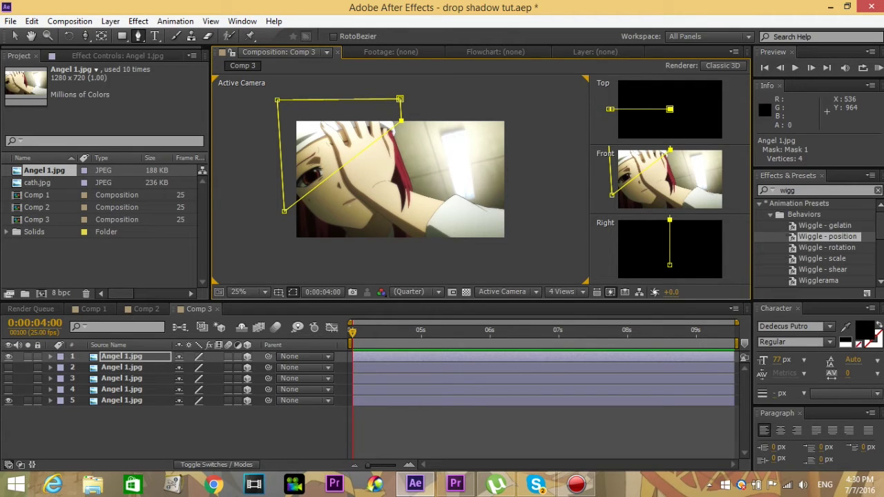
Hide the masked top layer, show layer 2, and begin drawing its shard mask
left_click(9, 367)
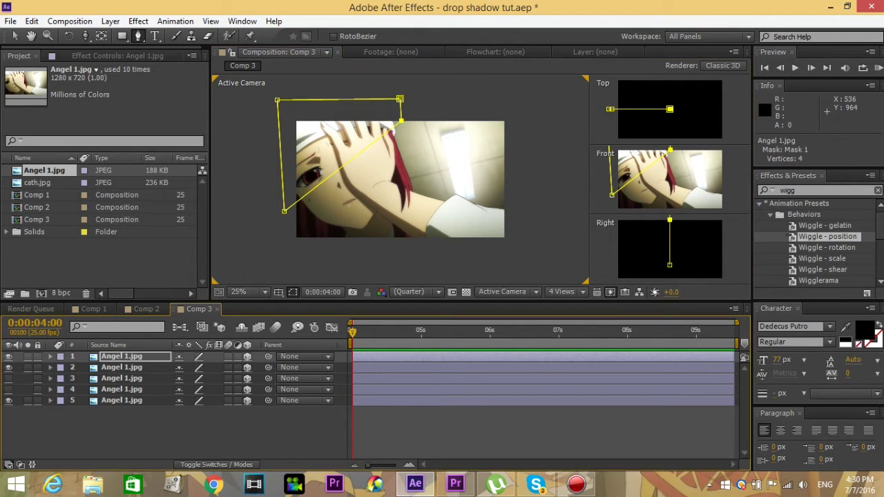
left_click(8, 356)
left_click(121, 367)
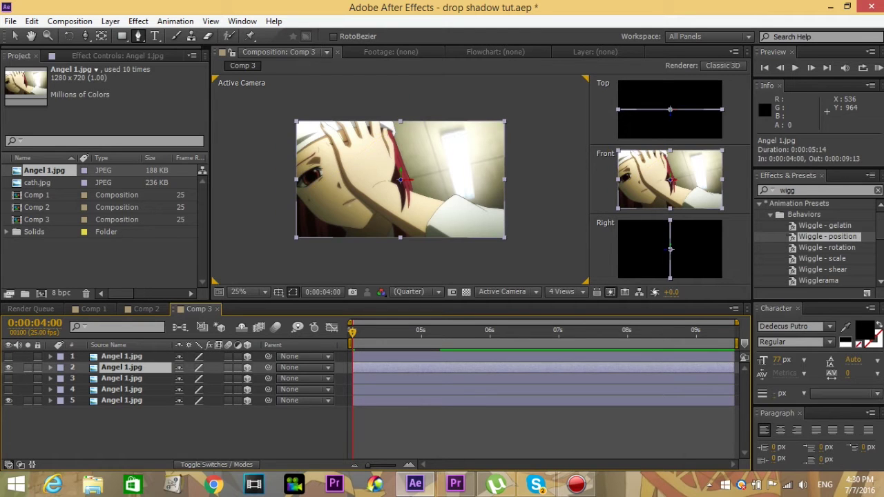
left_click(510, 182)
left_click(381, 108)
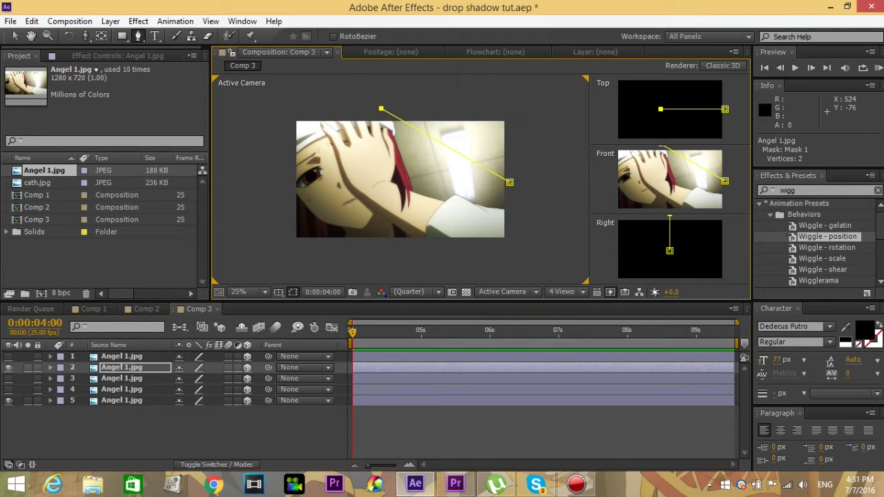
left_click_drag(381, 109, 378, 112)
left_click(509, 95)
left_click(525, 135)
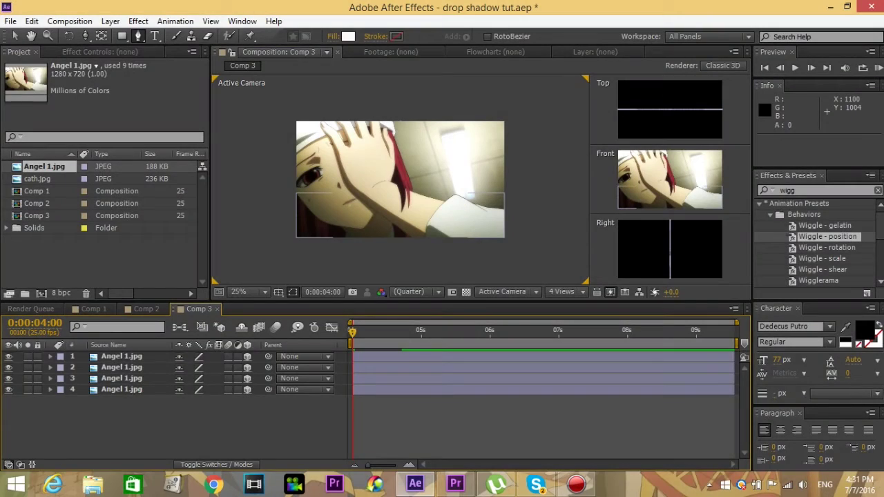
Reveal the Position property for image layers 1, 2 and 3
left_click(121, 357)
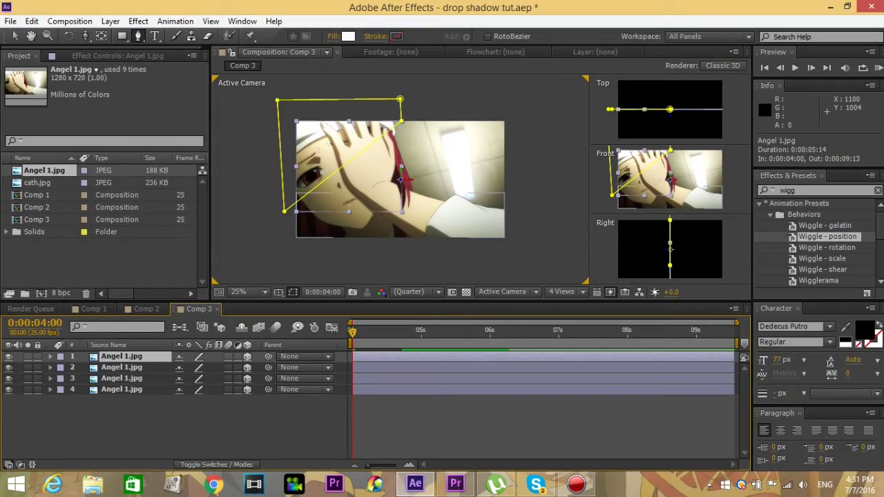
left_click(122, 379, "shift")
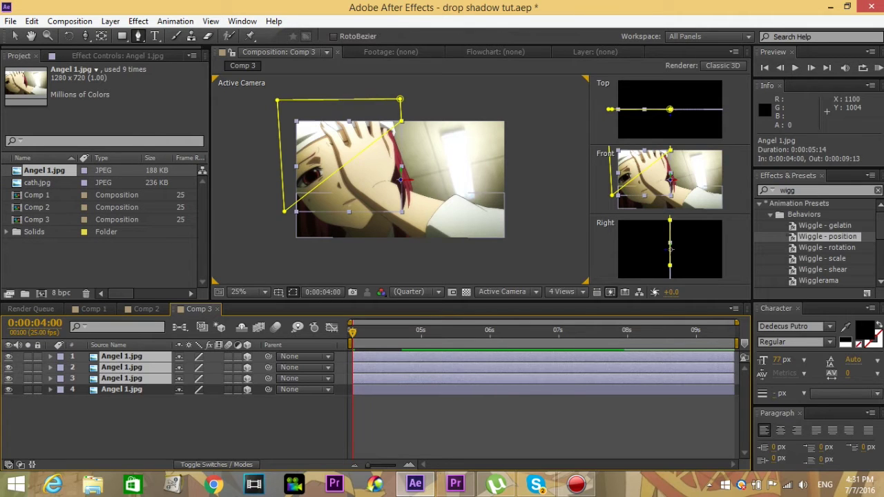
key("p")
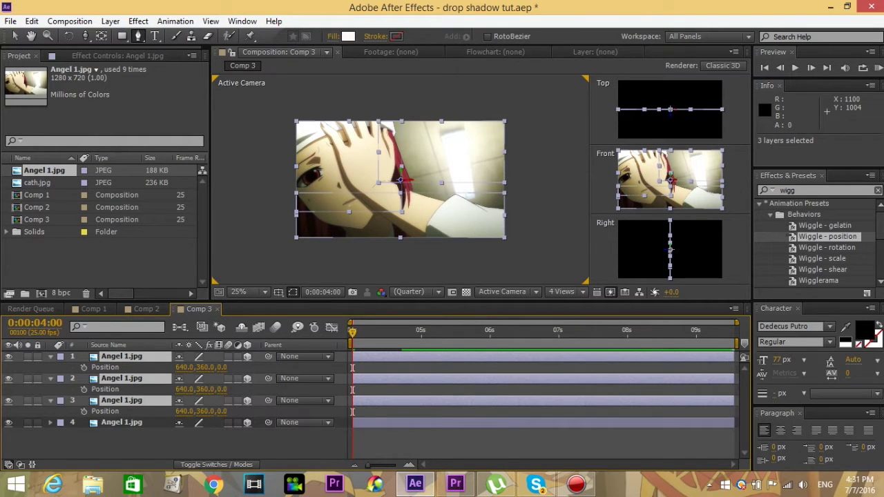
left_click(353, 368)
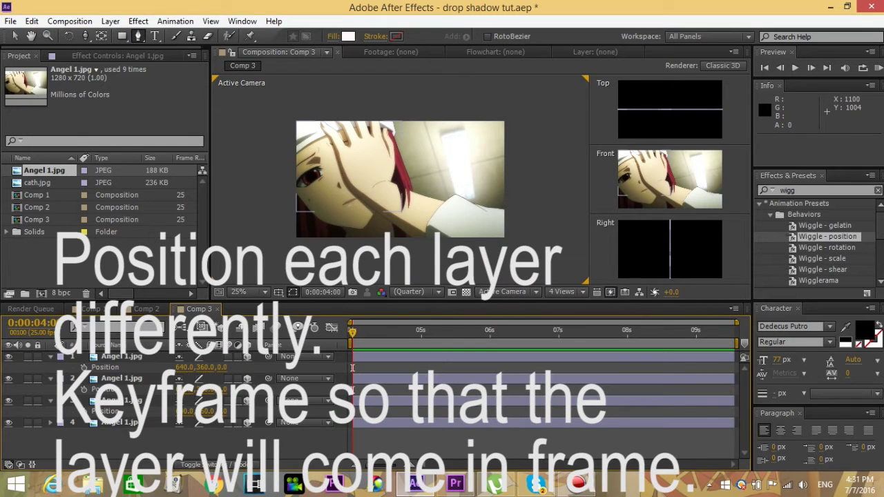
Set Z positions of -1000, -1500 and -2000 on layers 1–3, keyframing layer 3's Position
left_click(222, 367)
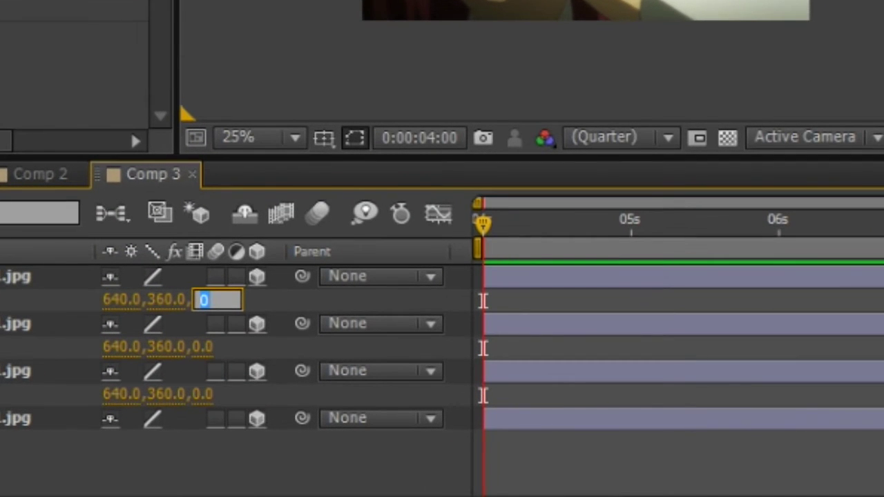
type("-100")
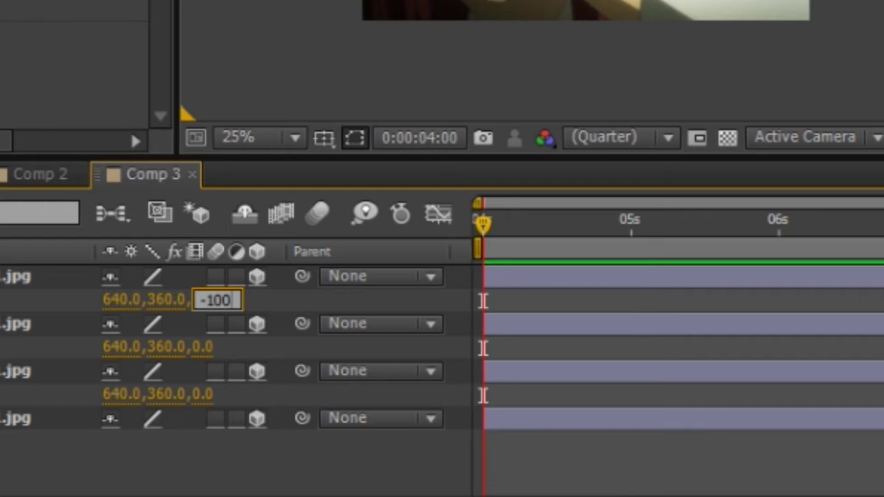
type("0")
key("Return")
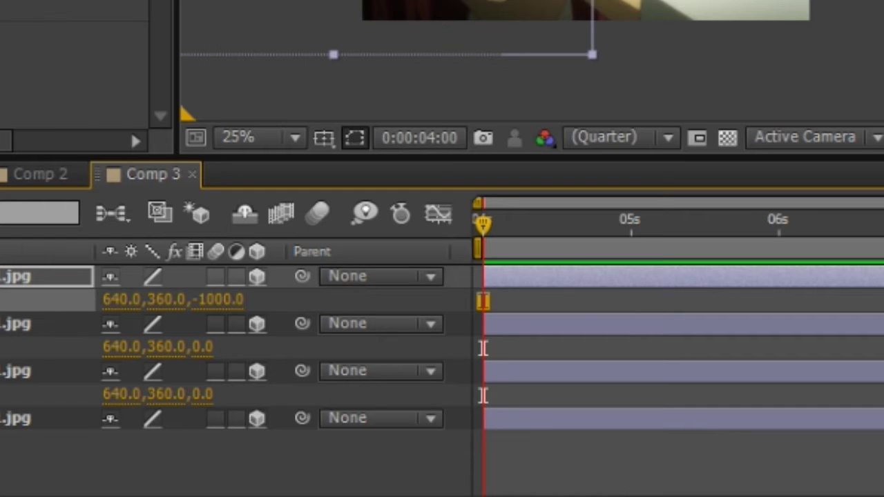
left_click(204, 347)
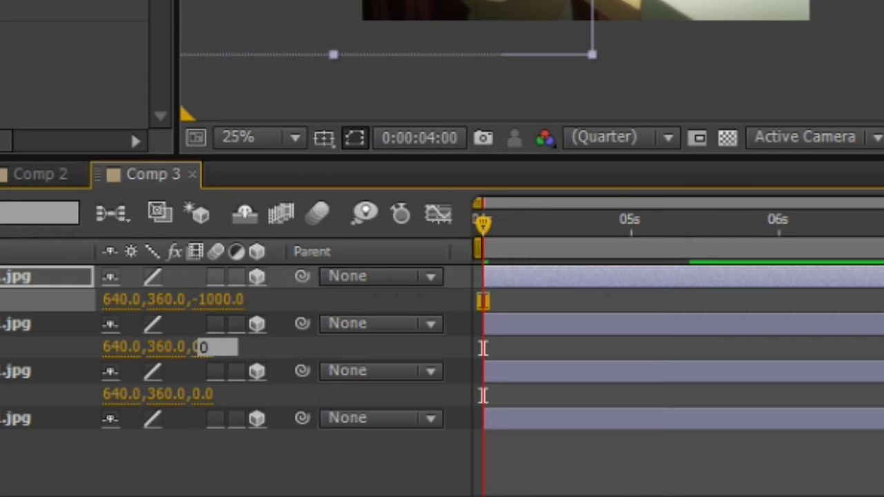
type("-15")
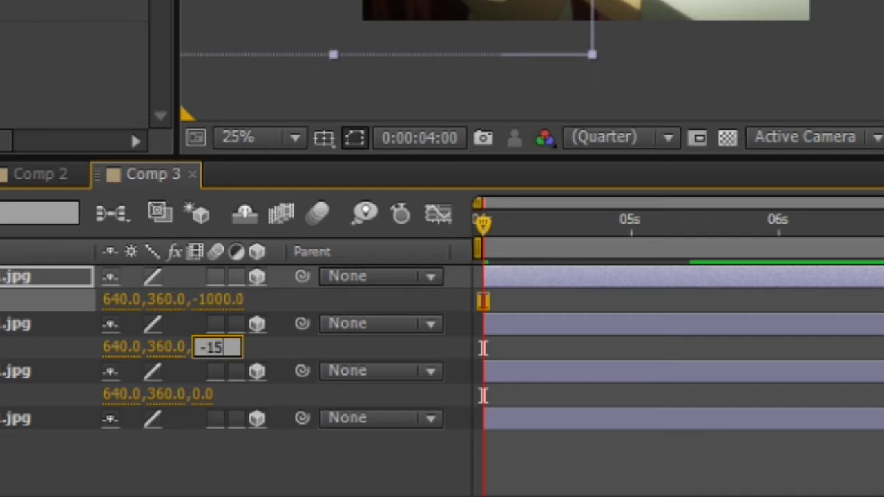
type("00")
key("Return")
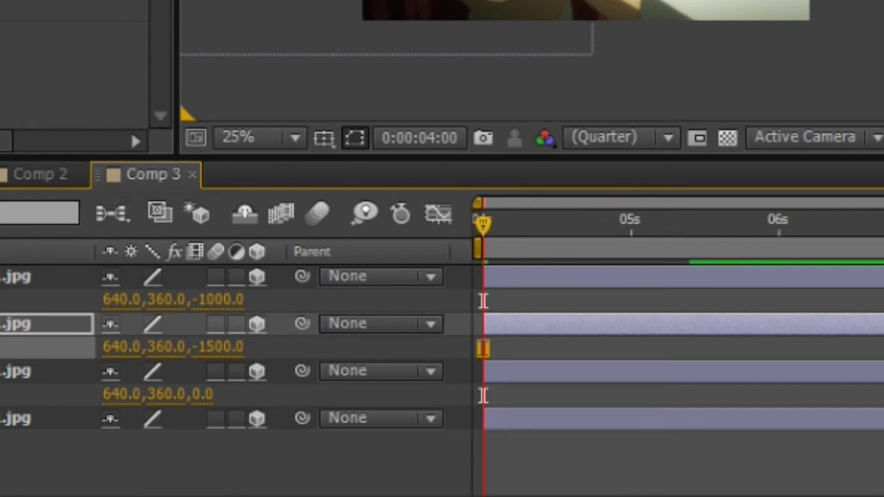
left_click(205, 393)
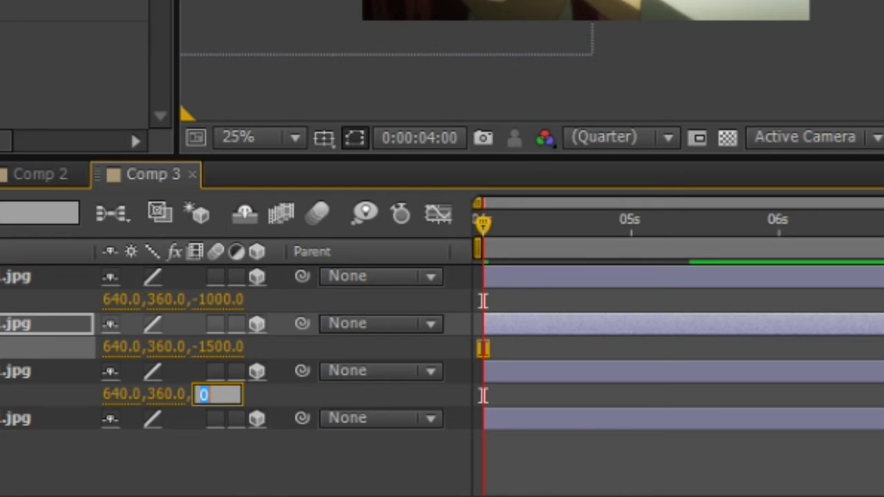
type("-")
type("2000")
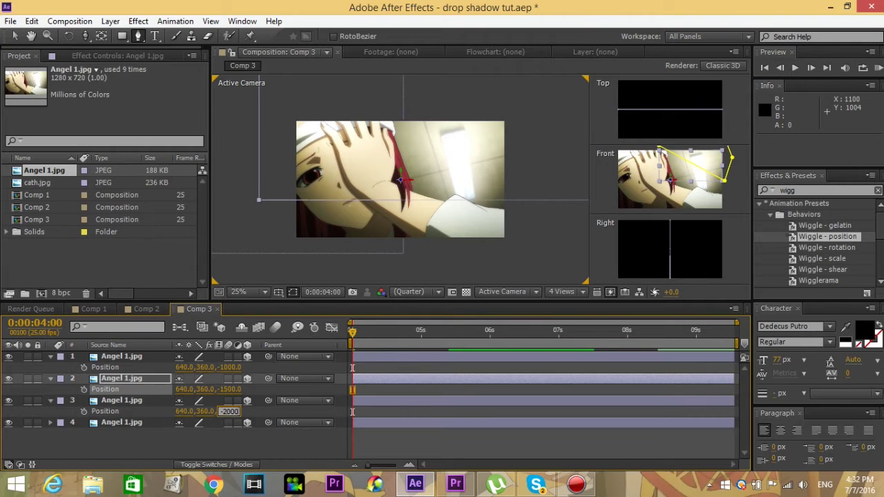
key("Return")
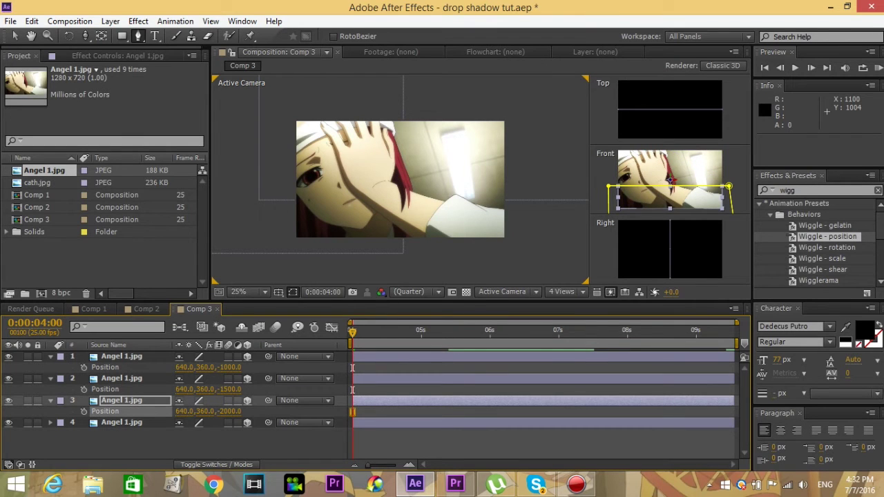
key("alt+shift+p")
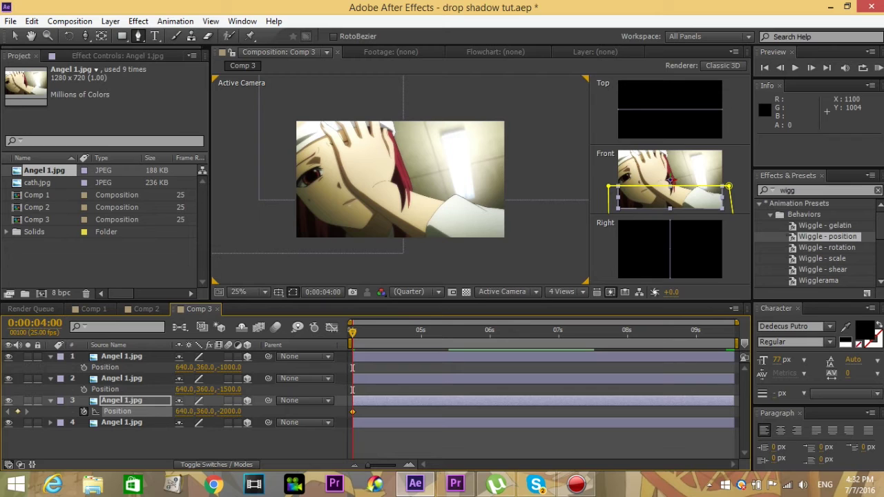
Add starting Position keyframes on layers 1 and 2, then at 5:01 set layer 1's Z to 0
left_click(83, 390)
left_click(84, 367)
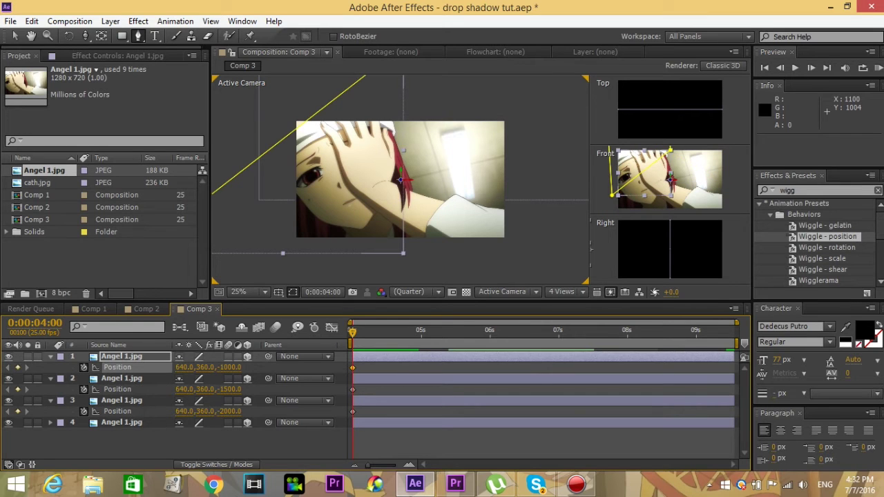
key("space")
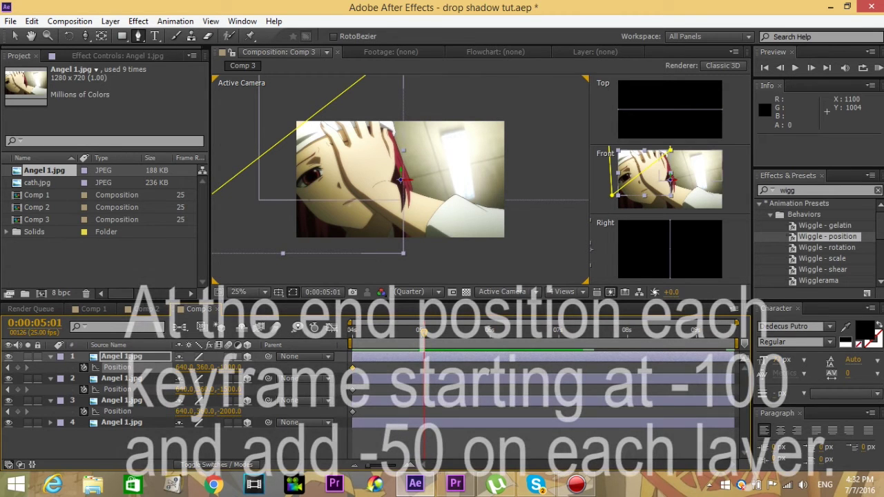
left_click(229, 367)
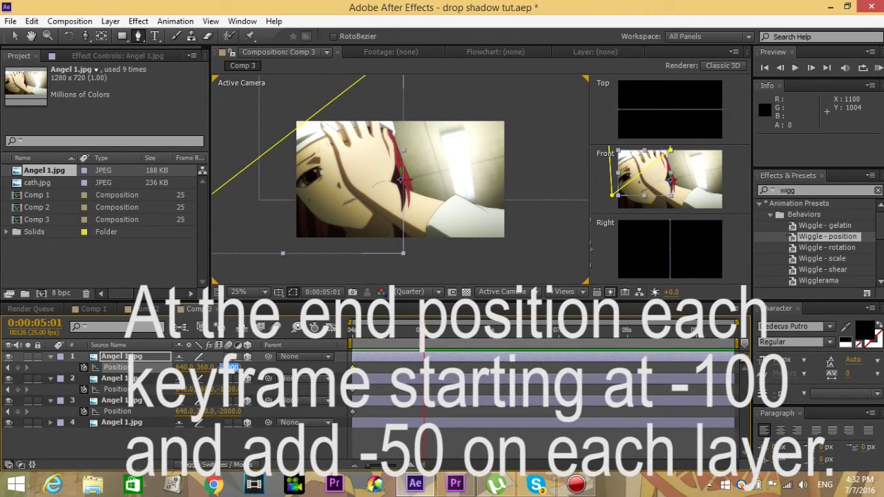
type("0")
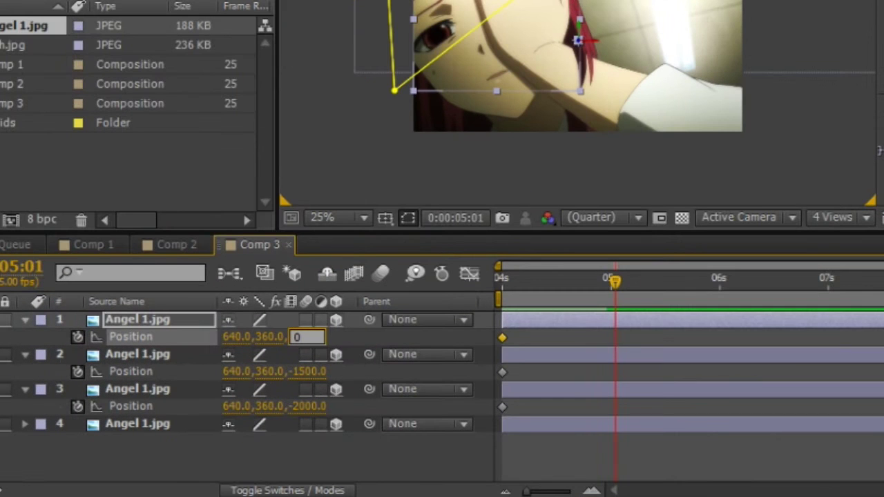
key("Return")
Give layer 1 an end Z of -100 and layer 2 -150, shifting layer 2's keyframe earlier
left_click(138, 354)
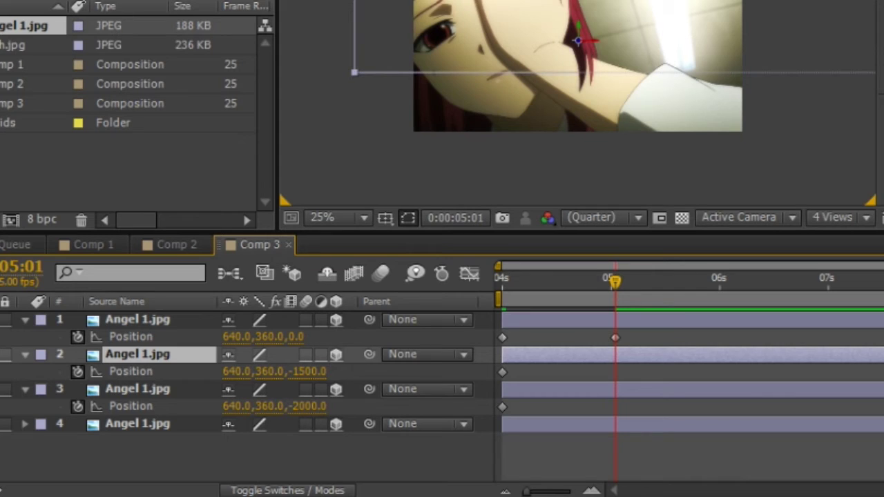
left_click(307, 337)
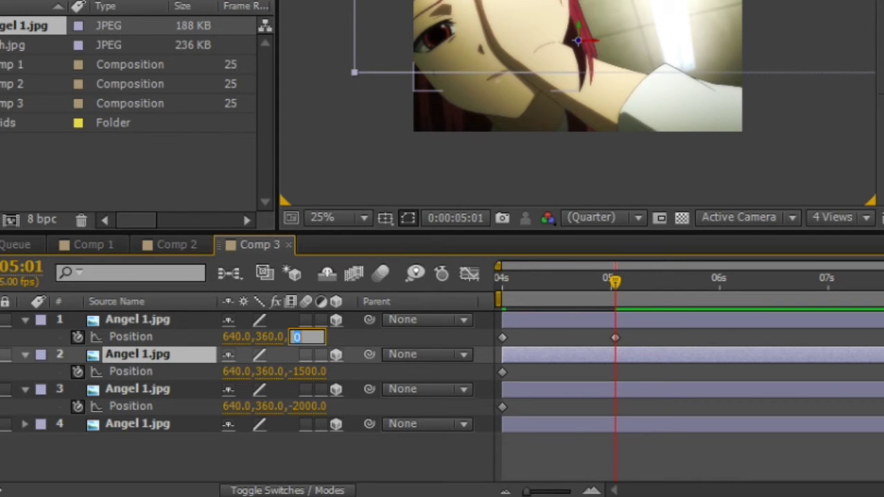
type("-100")
key("Return")
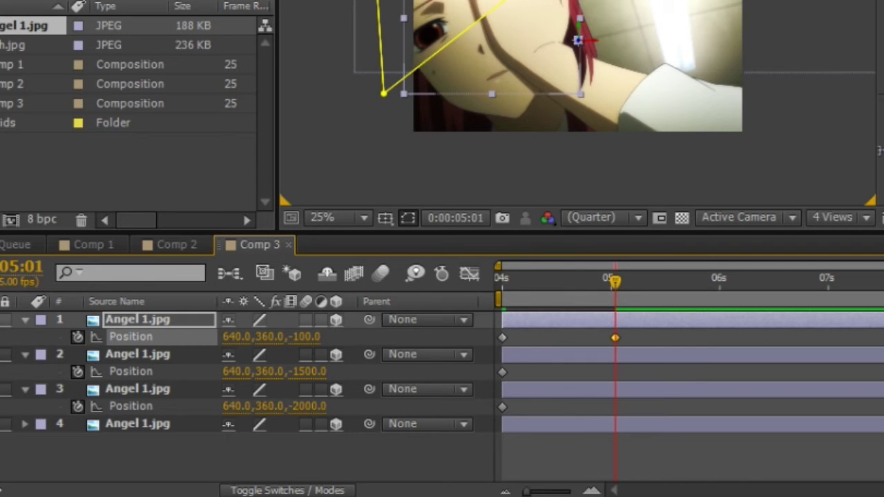
left_click(308, 372)
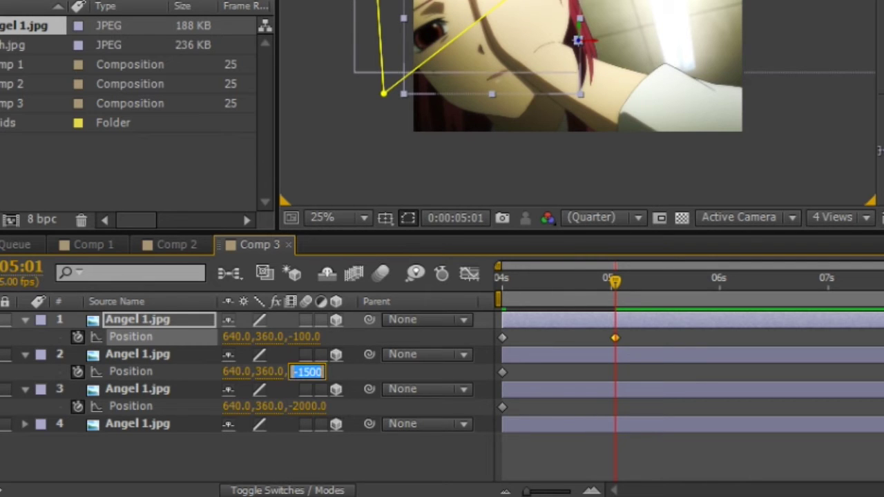
type("-150")
key("Return")
left_click_drag(615, 372, 590, 372)
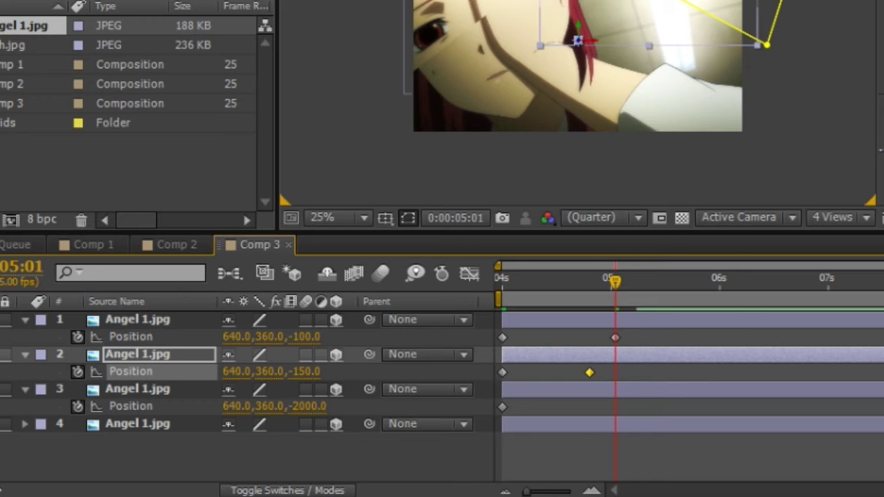
Give layer 3 an end Z of -200 and move its keyframe earlier than layer 1's
left_click(307, 406)
type("-200")
key("Return")
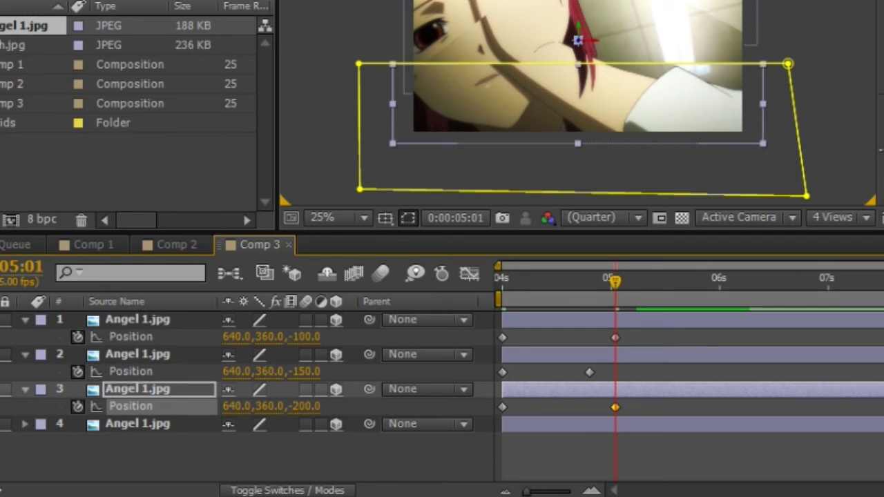
left_click_drag(615, 407, 567, 407)
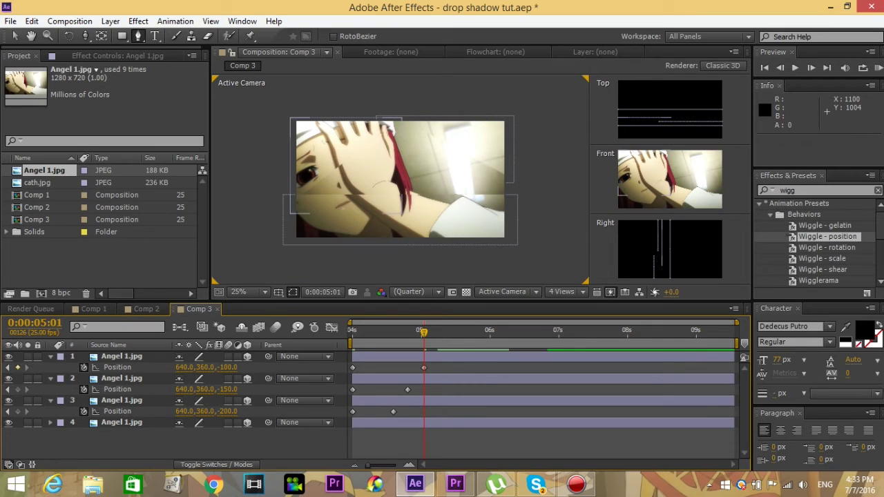
Collapse the Position properties and apply the Drop Shadow effect to the shard layer
key("ctrl+z")
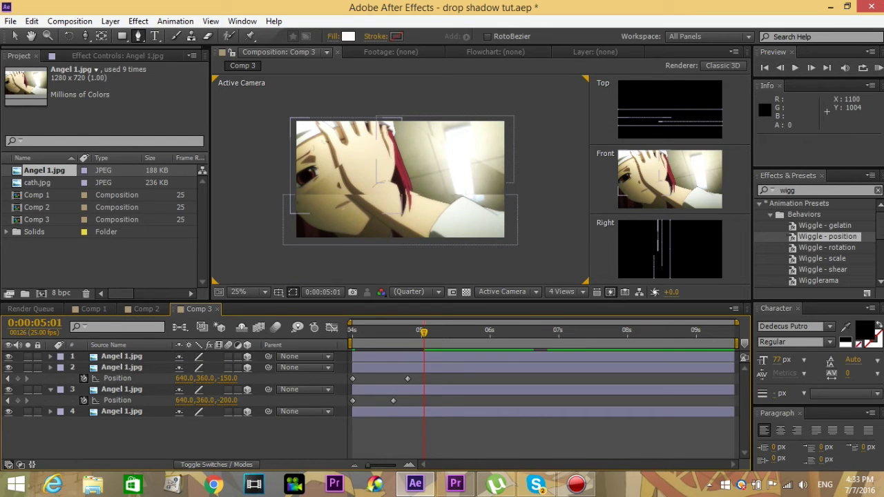
key("ctrl+z")
key("ctrl+z")
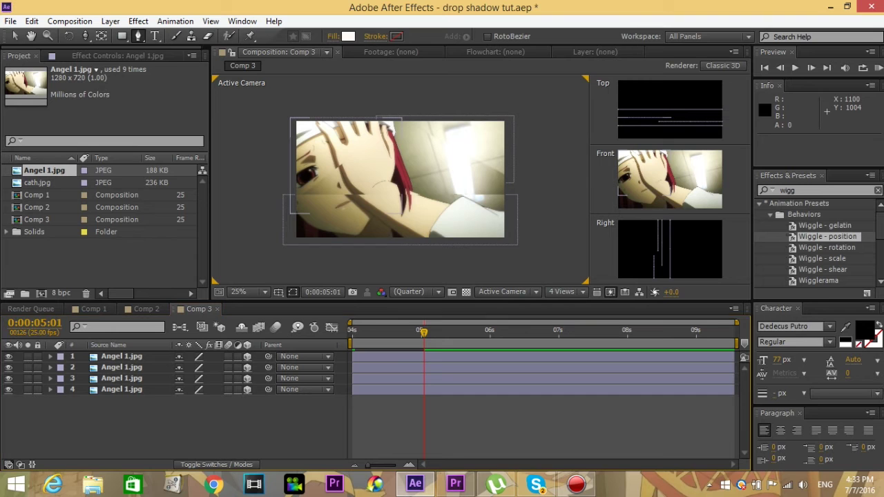
left_click(878, 190)
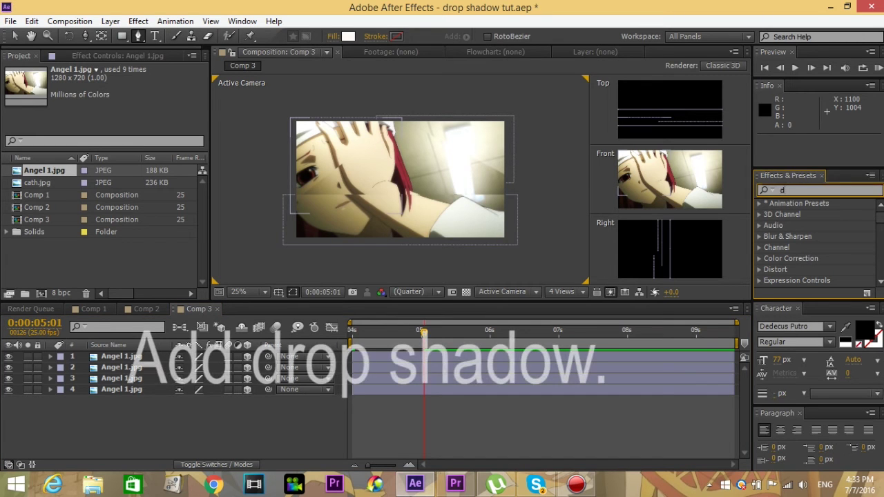
type("drop s")
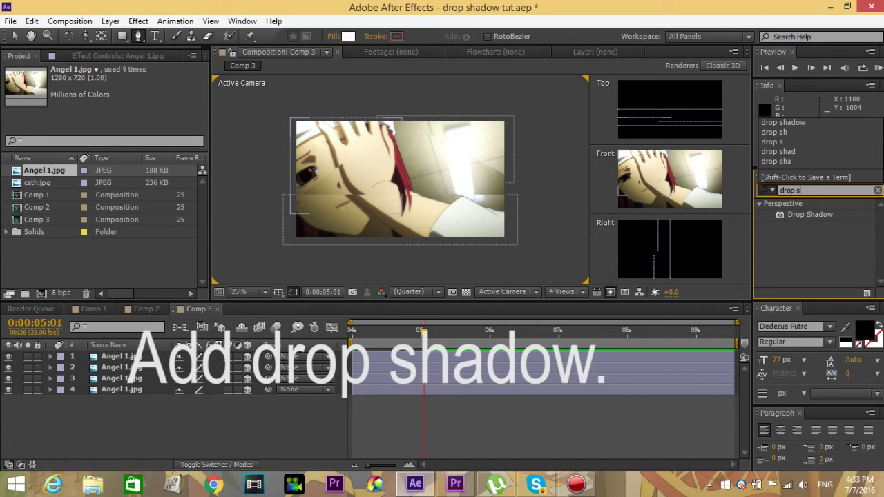
type("hadow")
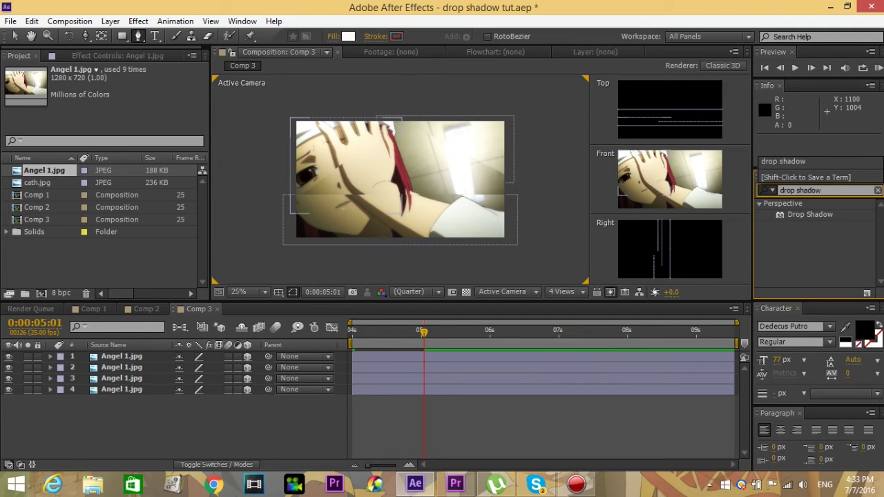
mouse_move(810, 214)
left_mouse_down()
mouse_move(412, 330)
mouse_move(407, 357)
left_mouse_up()
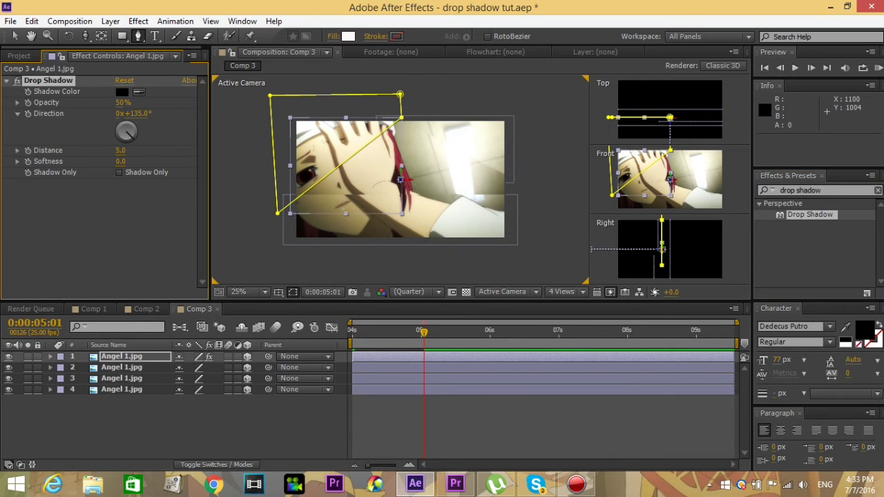
Set the drop shadow's distance to 12 and adjust its direction on the dial, then deselect all layers
key("v")
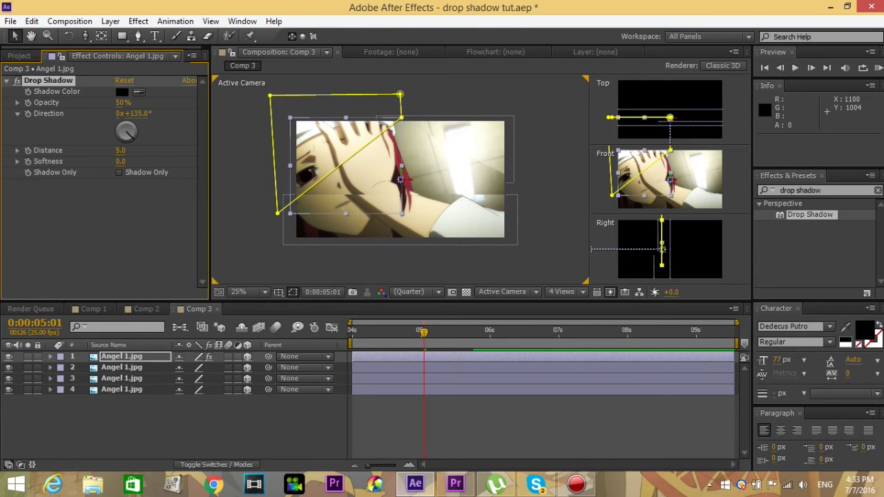
left_click_drag(138, 113, 167, 114)
left_click_drag(120, 149, 130, 150)
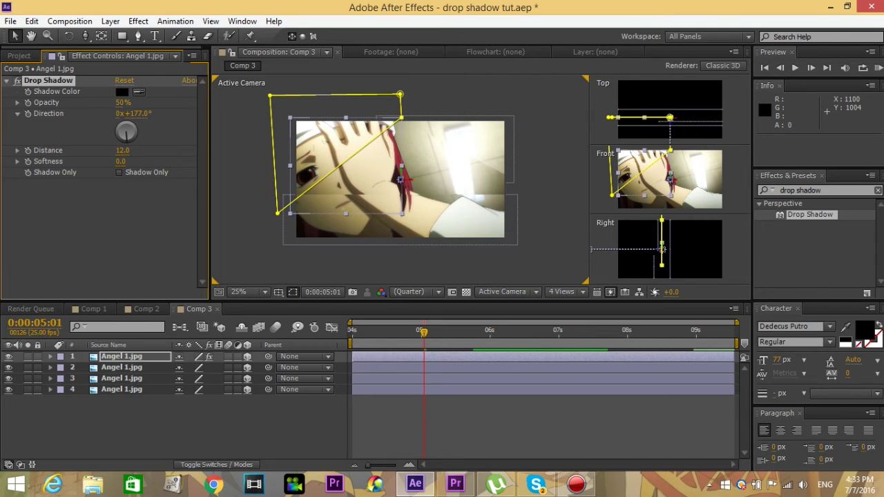
left_click_drag(134, 113, 99, 113)
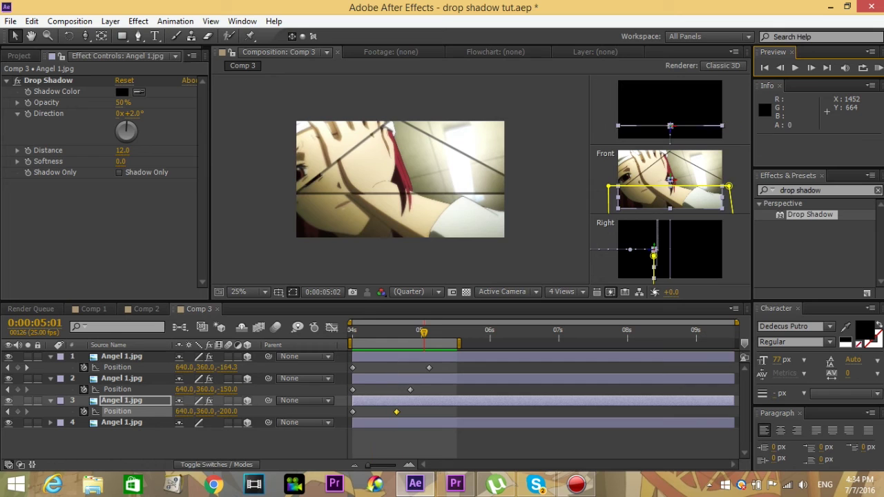
key("space")
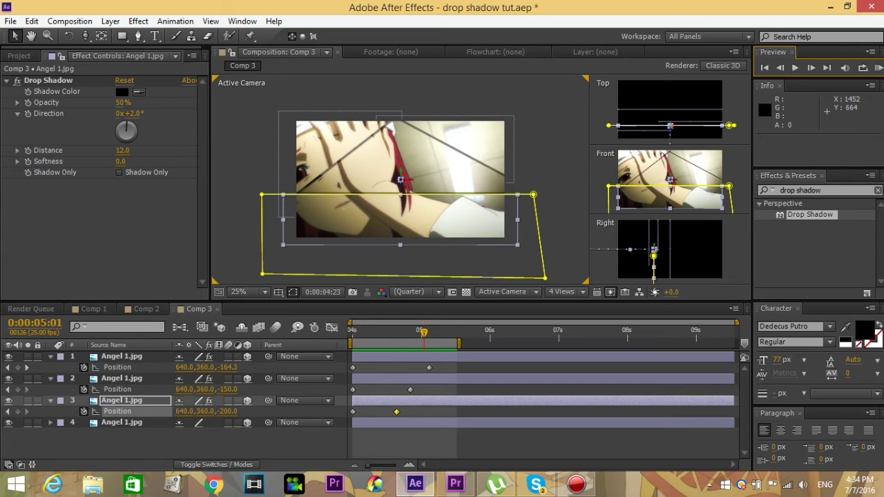
key("F2")
right_click(299, 300)
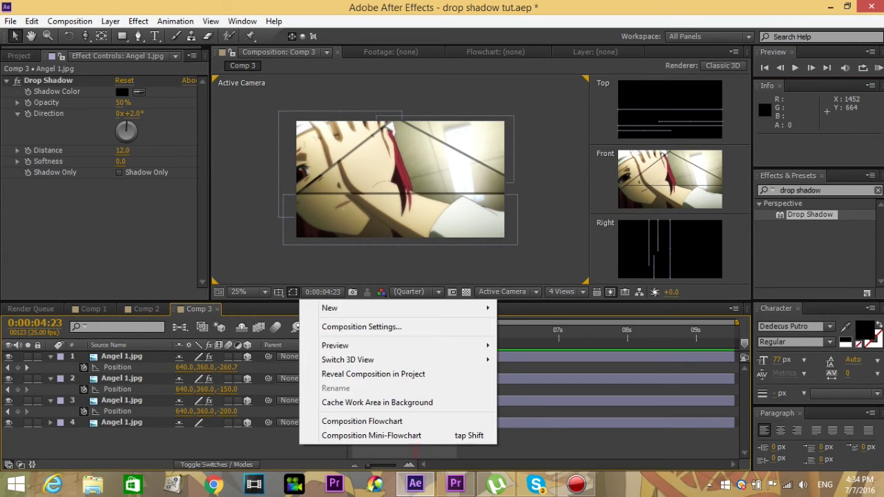
Add a new Camera 1 layer with default camera settings
mouse_move(359, 308)
left_click(532, 369)
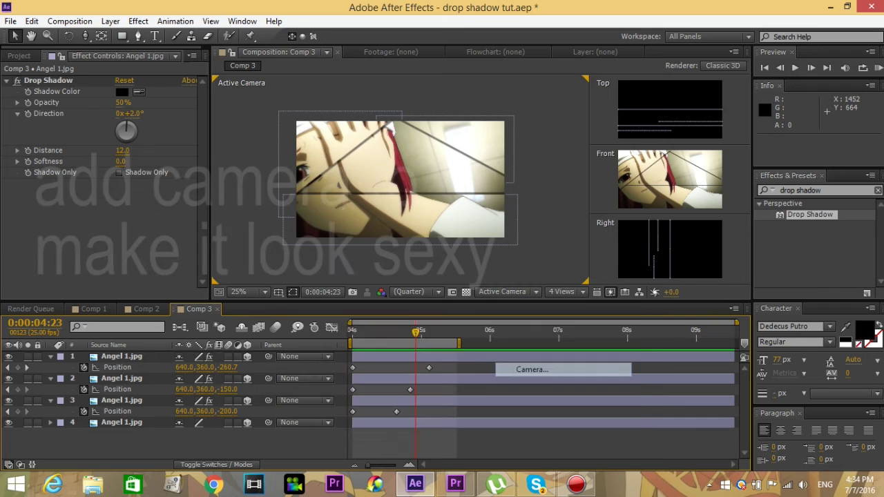
key("Return")
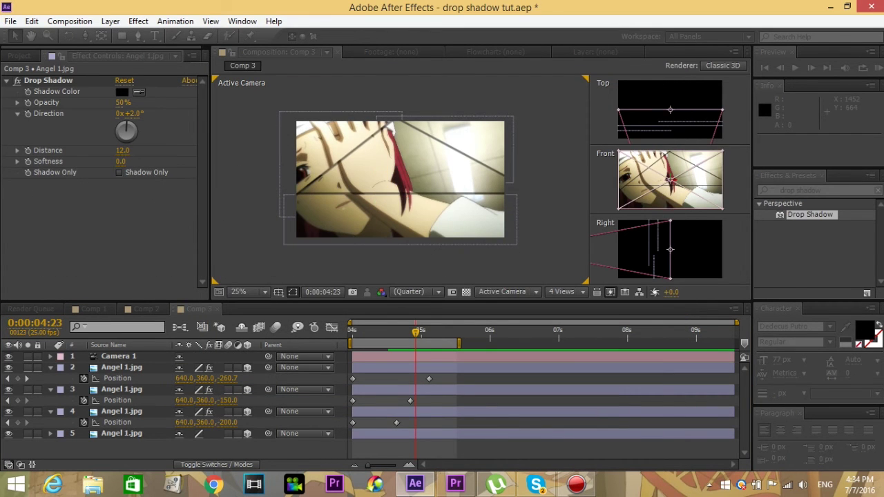
Keyframe Camera 1's Position and dolly it closer along Z for the opening, then preview the zoom-out
left_click(118, 356)
key("Home")
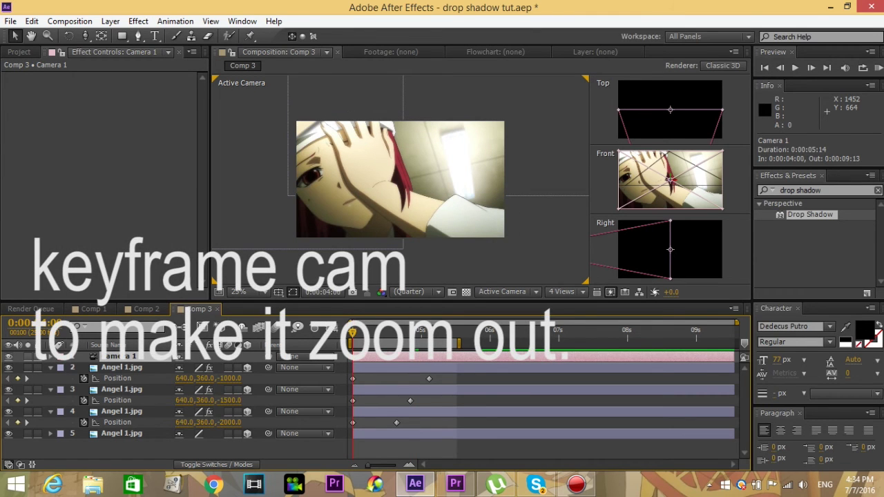
key("p")
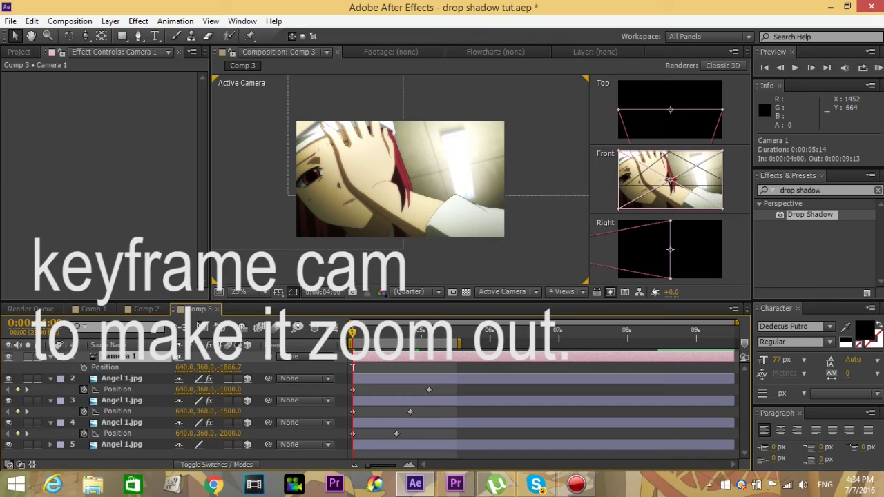
key("alt+shift+p")
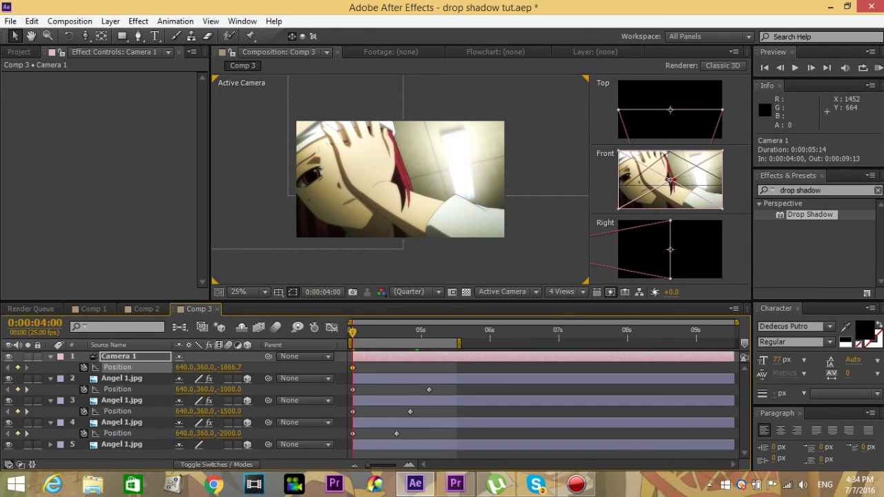
left_click(85, 36)
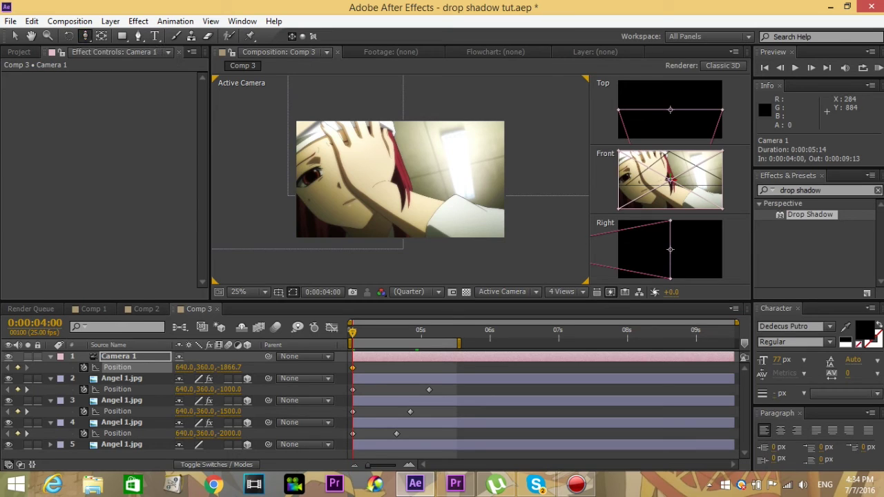
left_click_drag(353, 367, 355, 367)
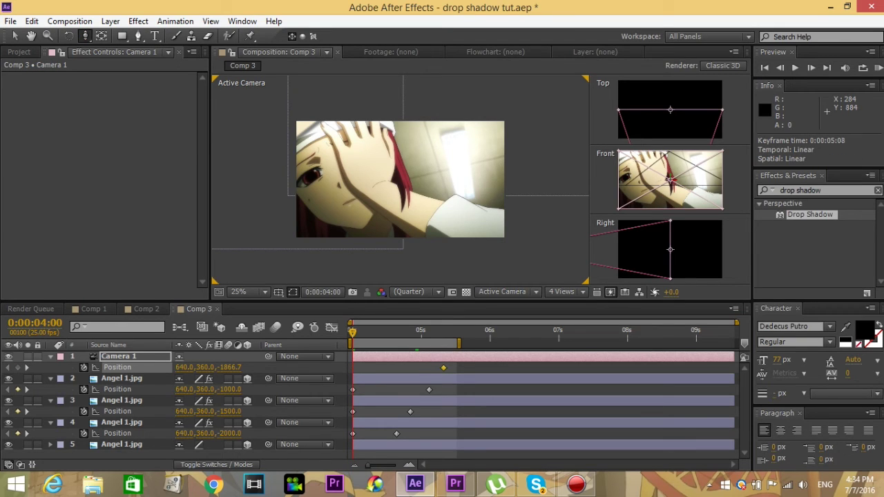
left_click_drag(283, 159, 283, 149)
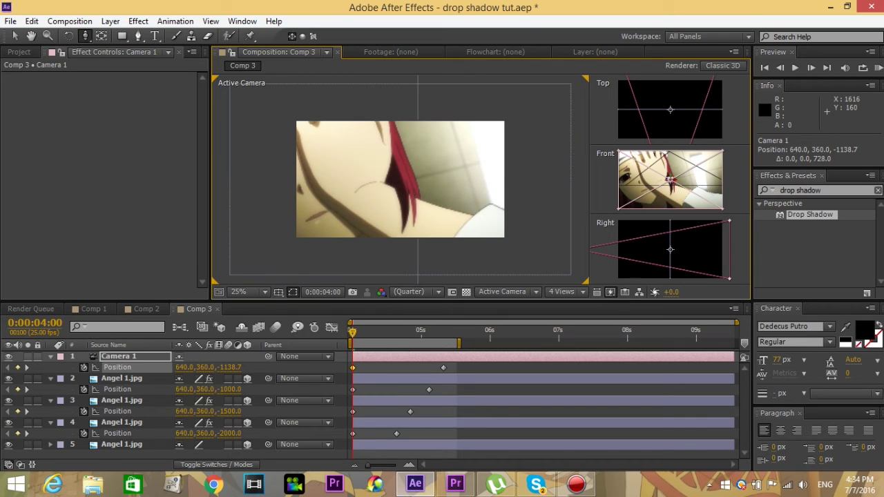
left_click(878, 67)
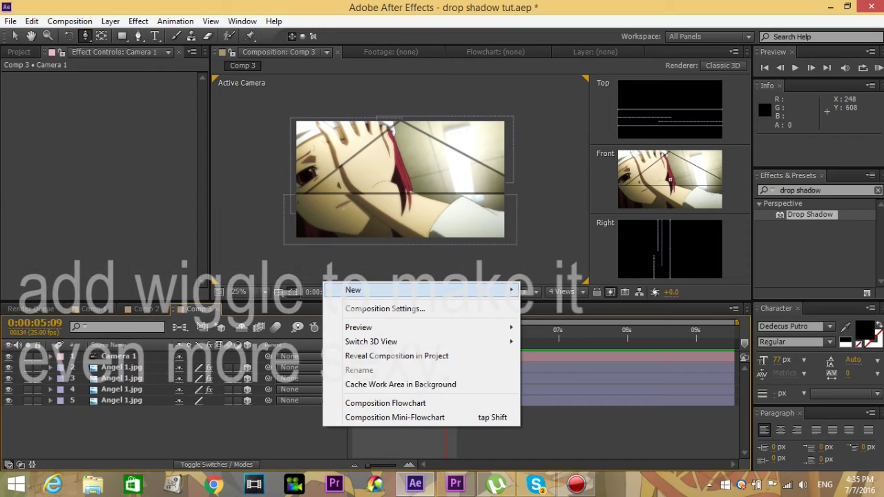
Add an adjustment layer with the Wiggle - position preset and enable motion blur on it and the image layers
mouse_move(387, 290)
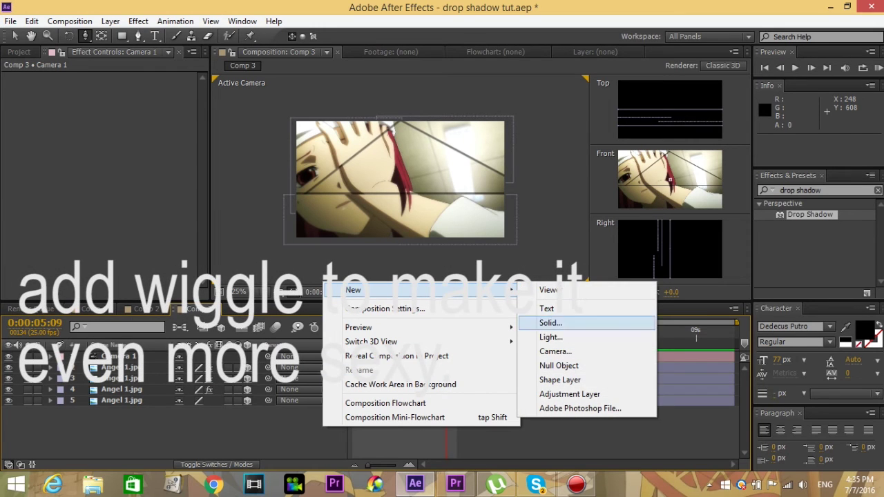
left_click(569, 394)
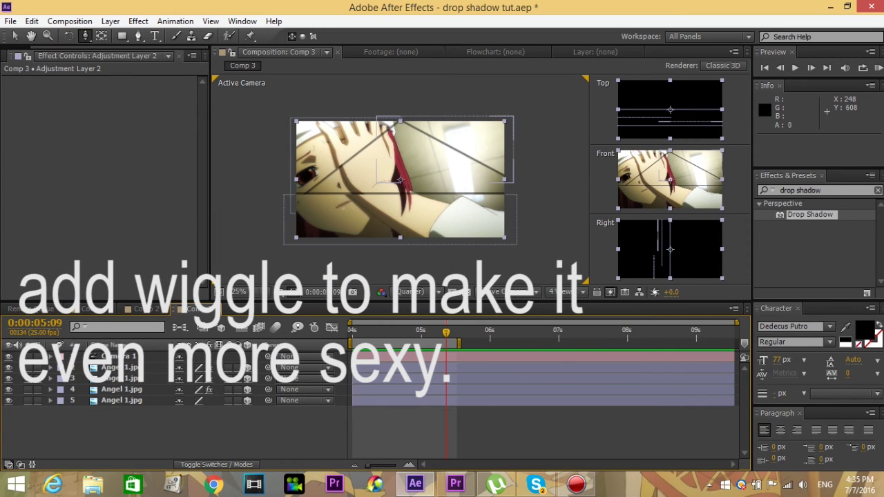
left_click(878, 190)
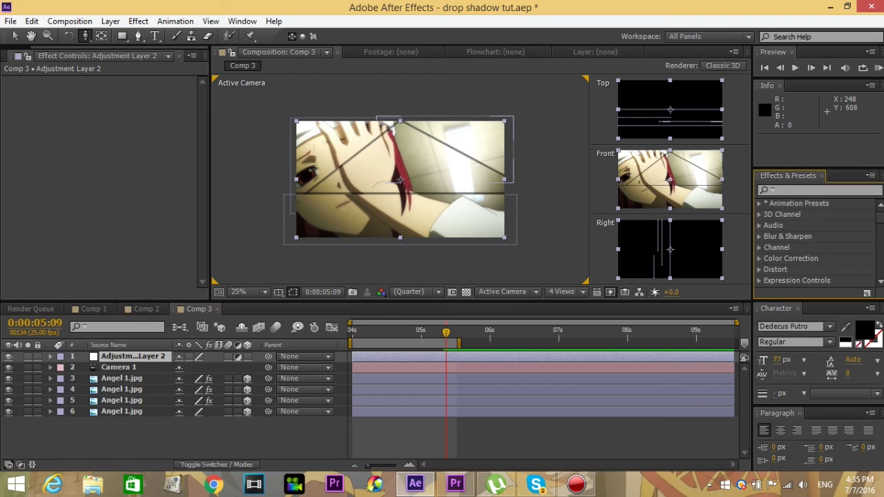
type("wiggle")
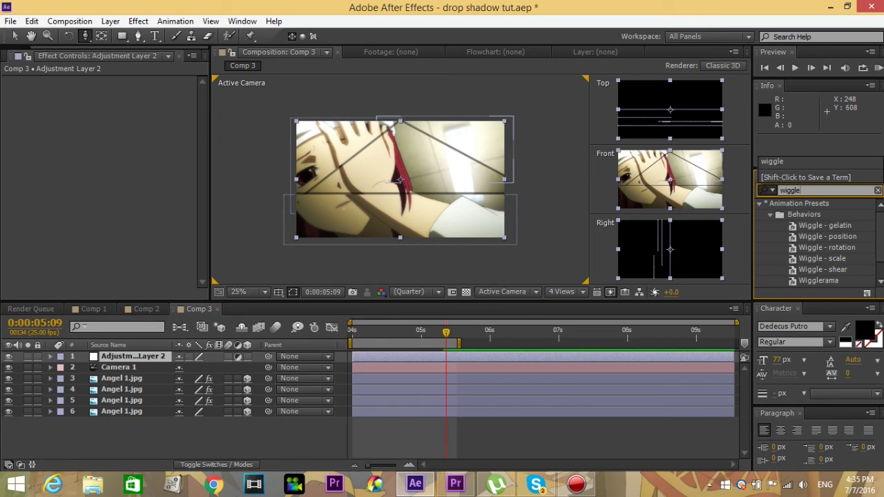
left_click_drag(828, 236, 400, 356)
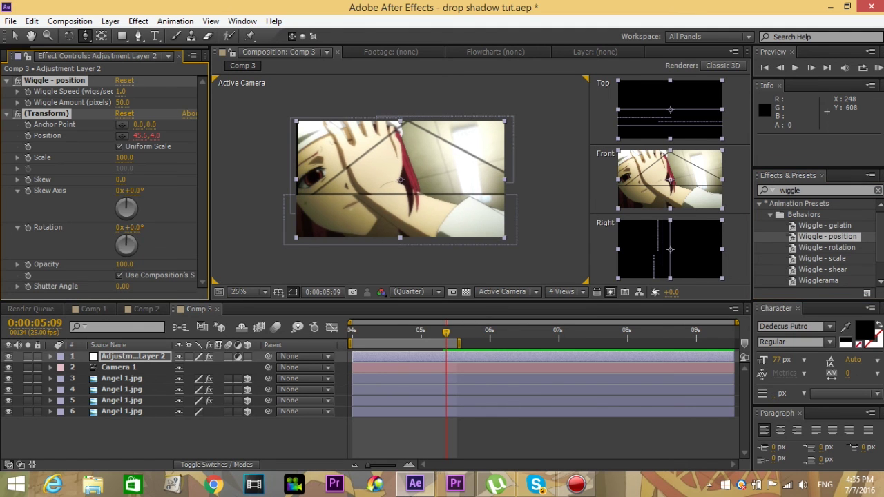
key("v")
left_click_drag(228, 356, 228, 412)
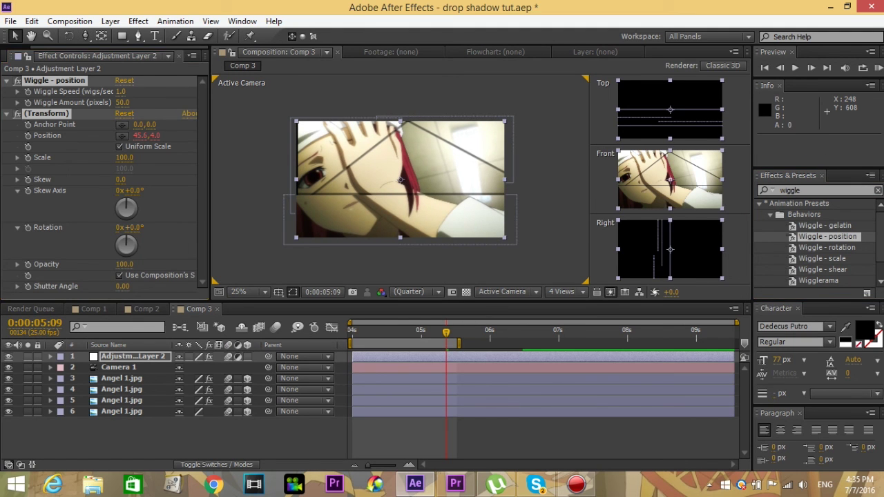
key("KP_0")
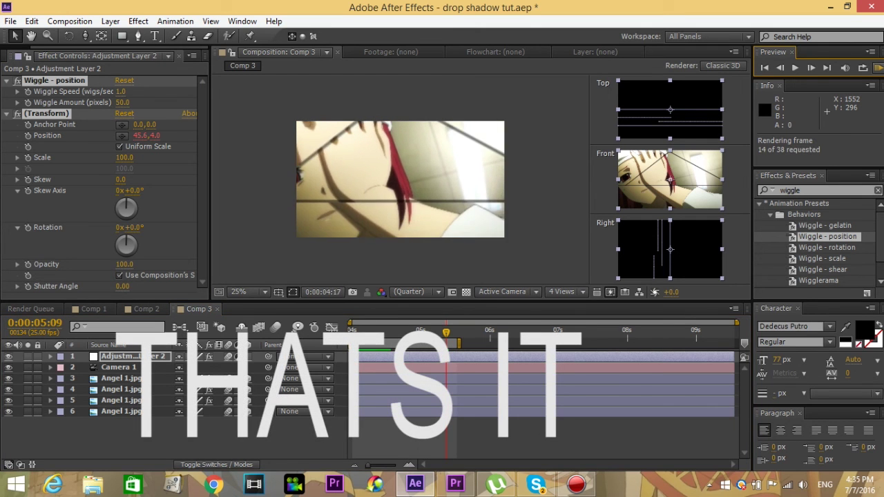